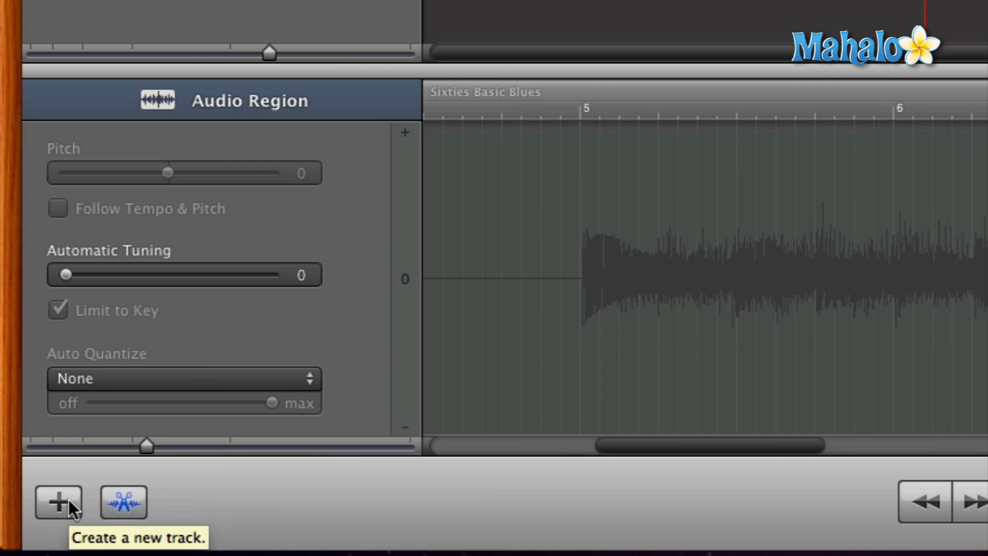
- Add a Real Instrument track named 'No Effects' that uses the built-in microphone
click(63, 502)
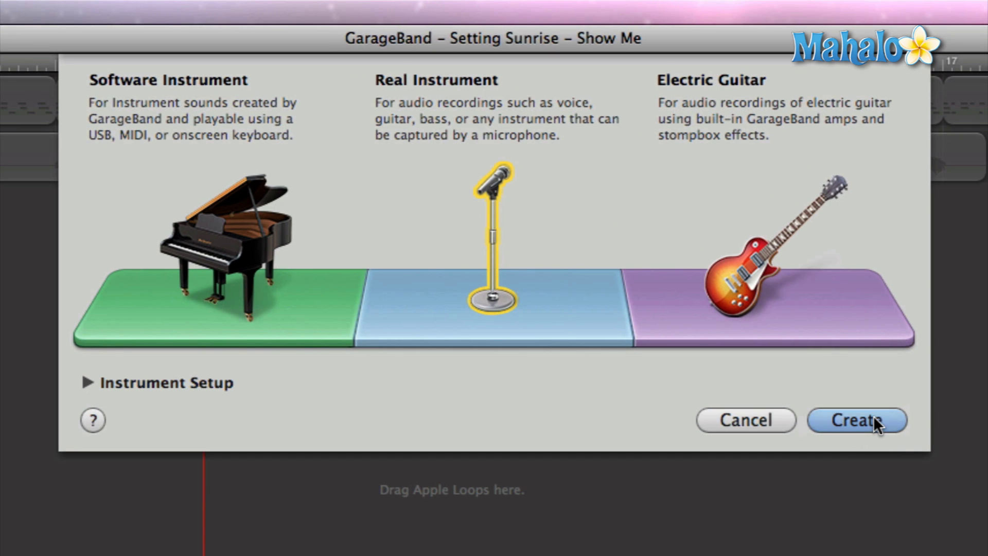
click(857, 417)
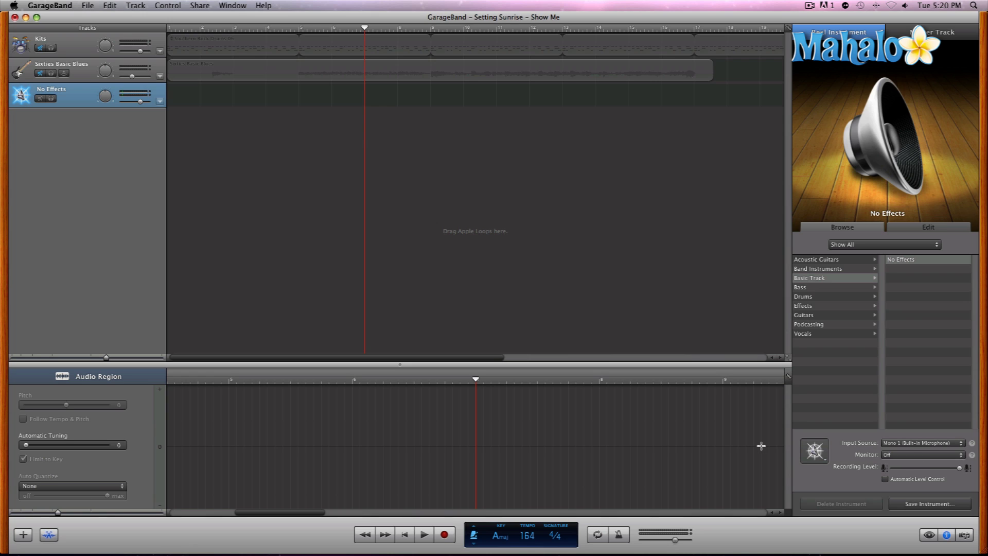
- Record a short voice clip on the No Effects track, then play it back from before its start
key(r)
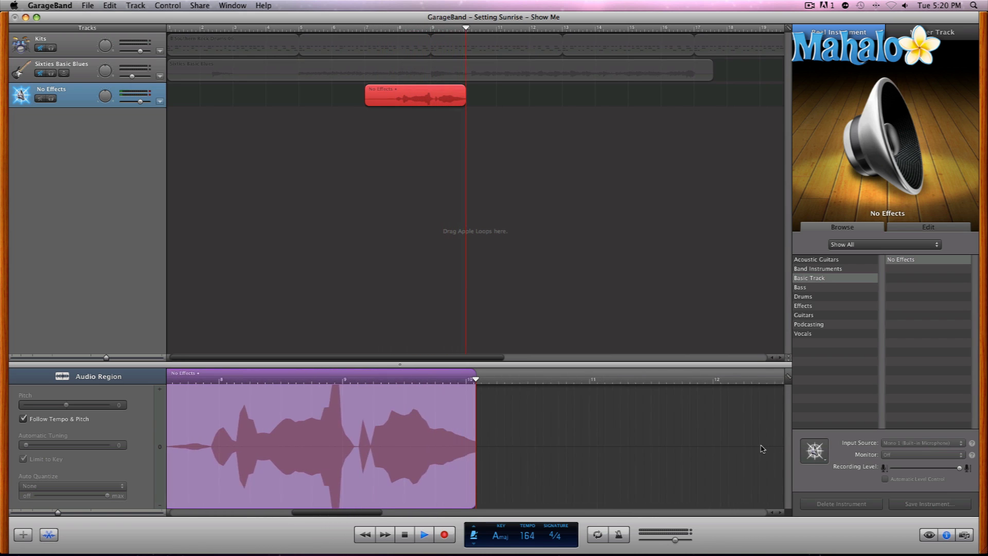
key(space)
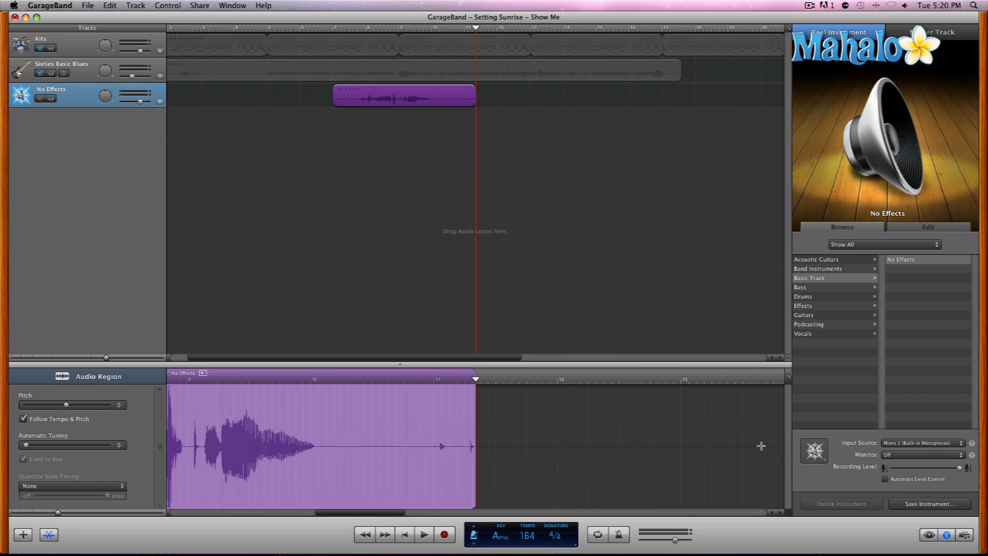
click(360, 28)
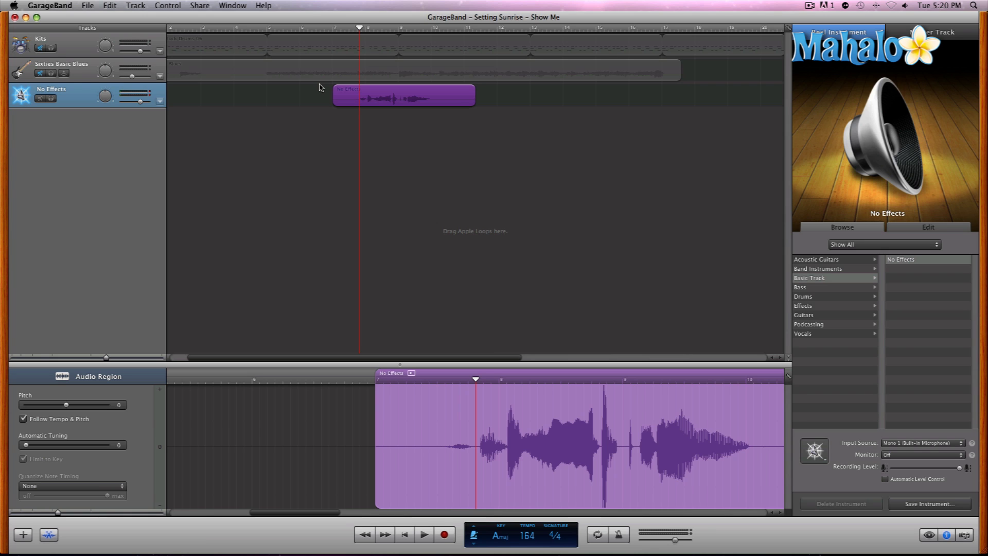
key(space)
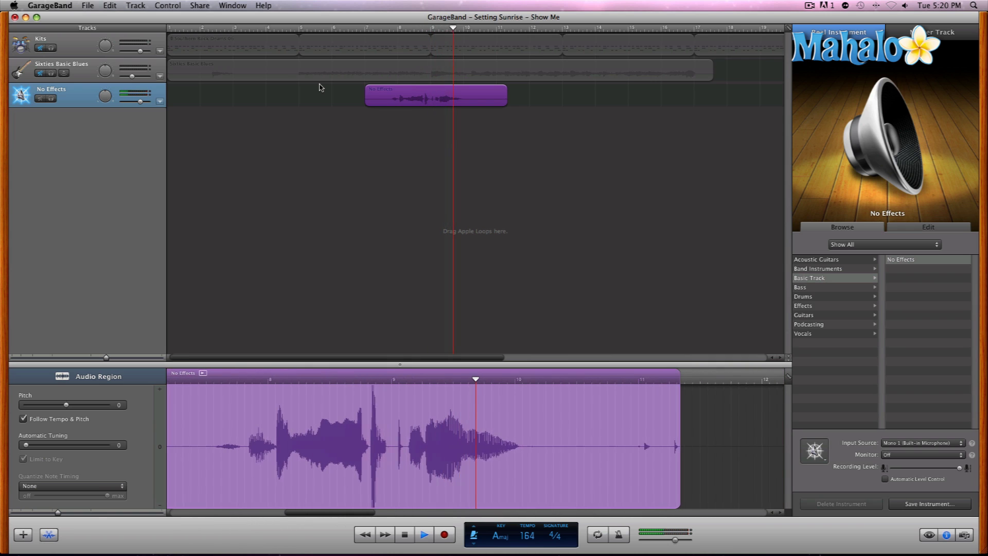
key(space)
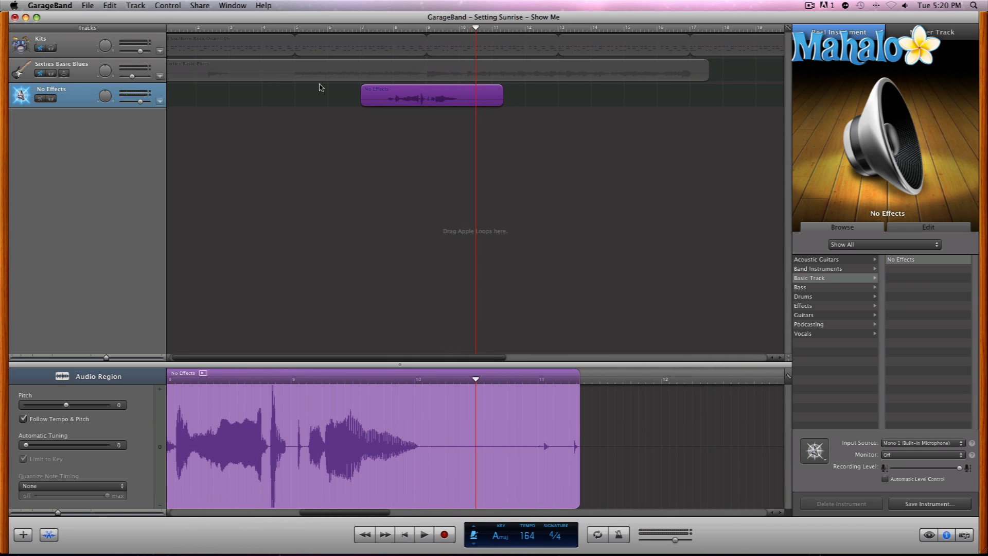
click(388, 29)
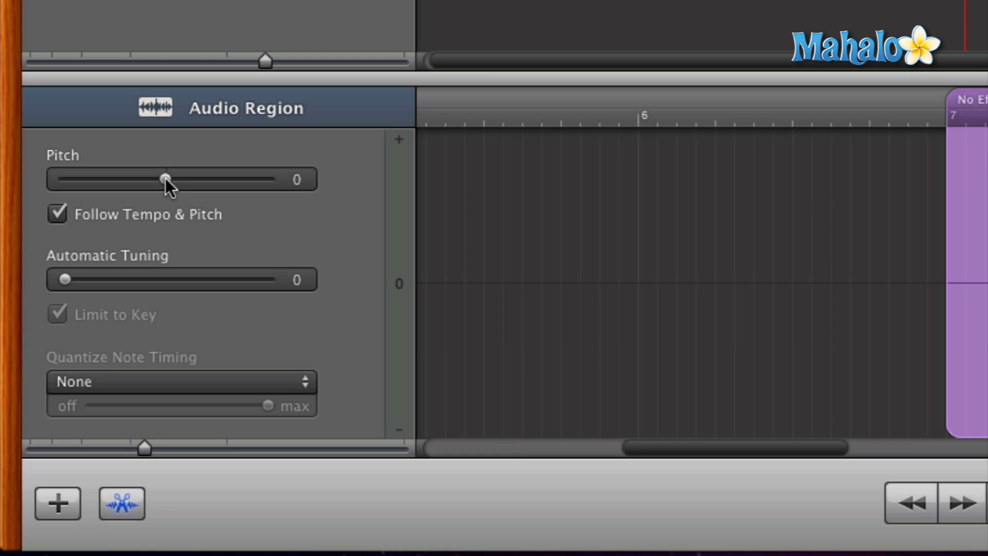
drag(165, 179, 115, 178)
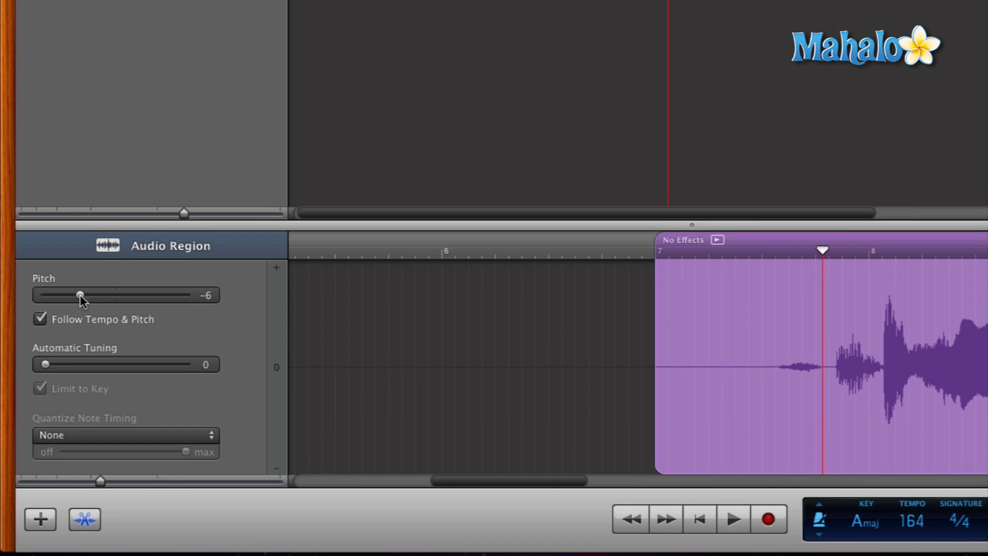
- Play back the voice region at pitch -6, then stop
key(space)
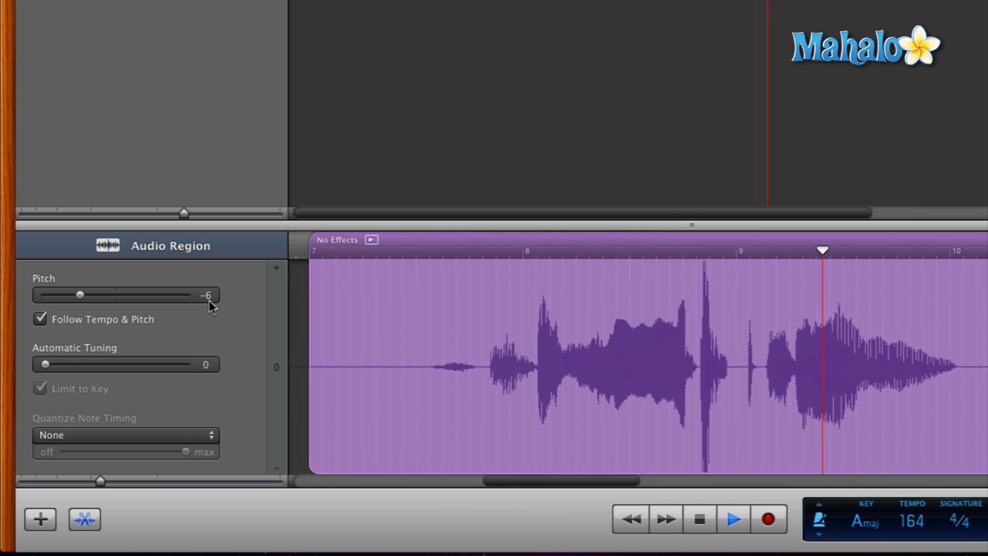
key(space)
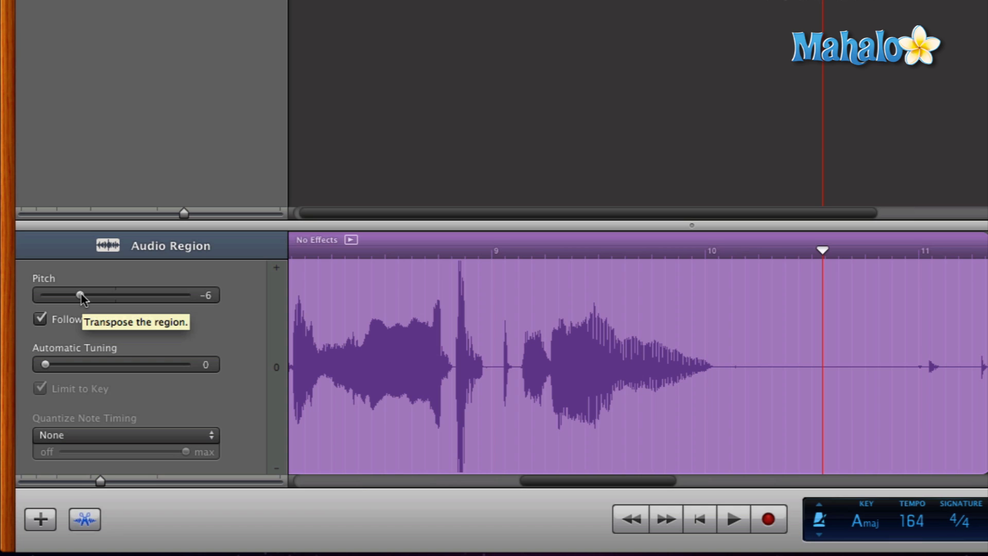
- Set the voice region's pitch to +6 and play it back once
drag(82, 297, 157, 300)
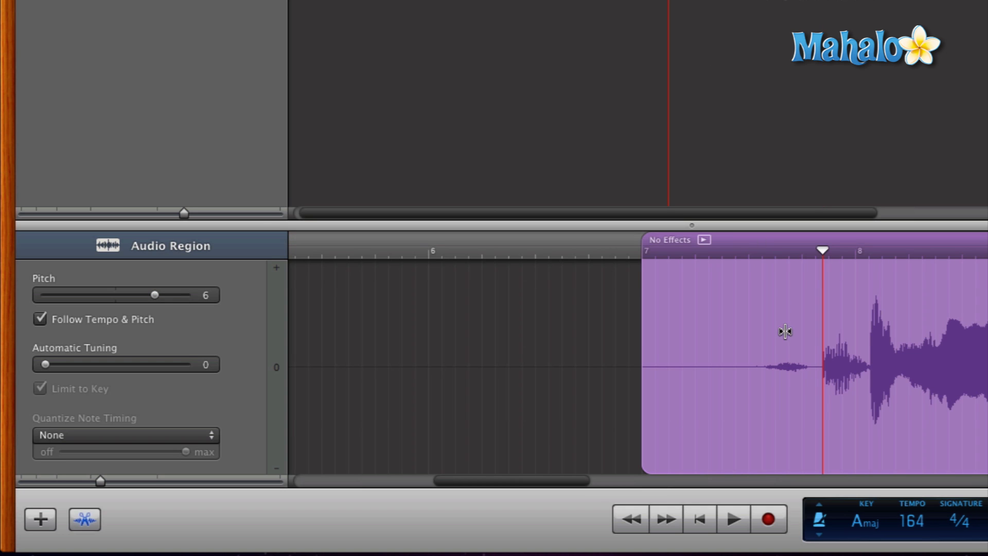
key(space)
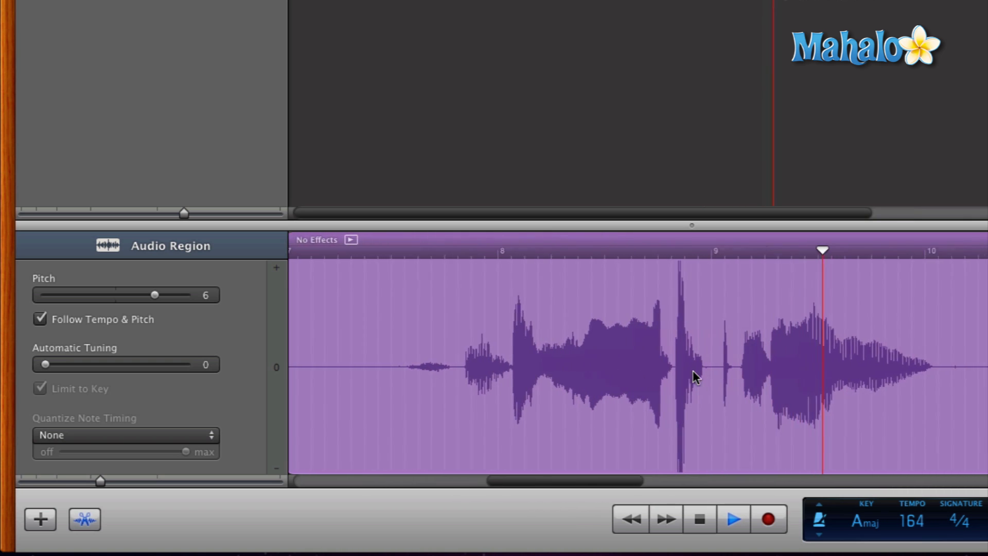
key(space)
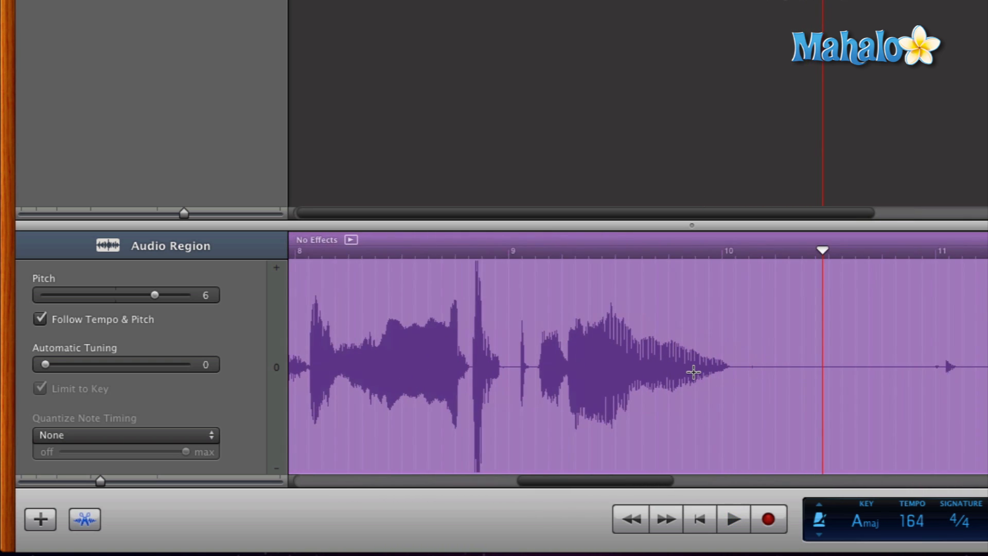
scroll(694, 372, left, 2)
scroll(694, 368, left, 3)
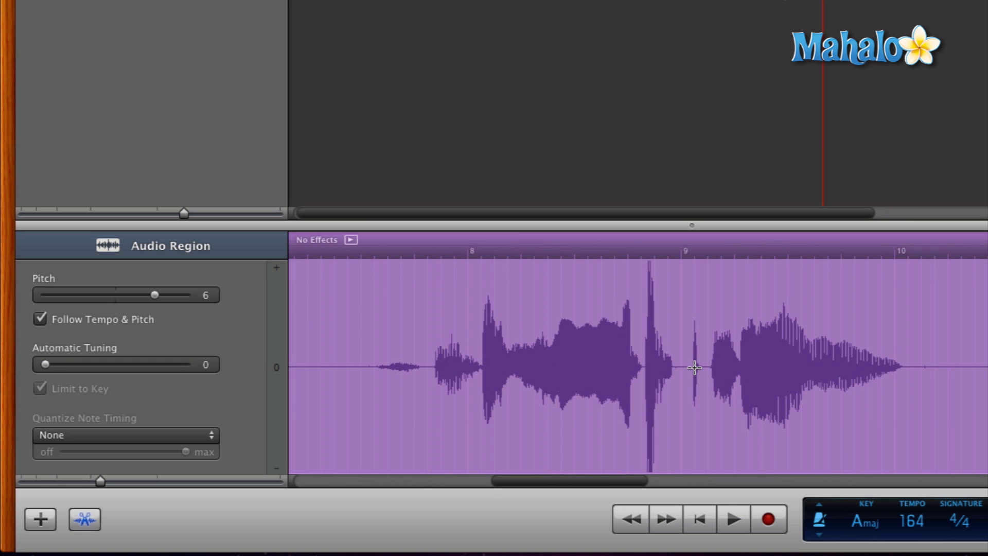